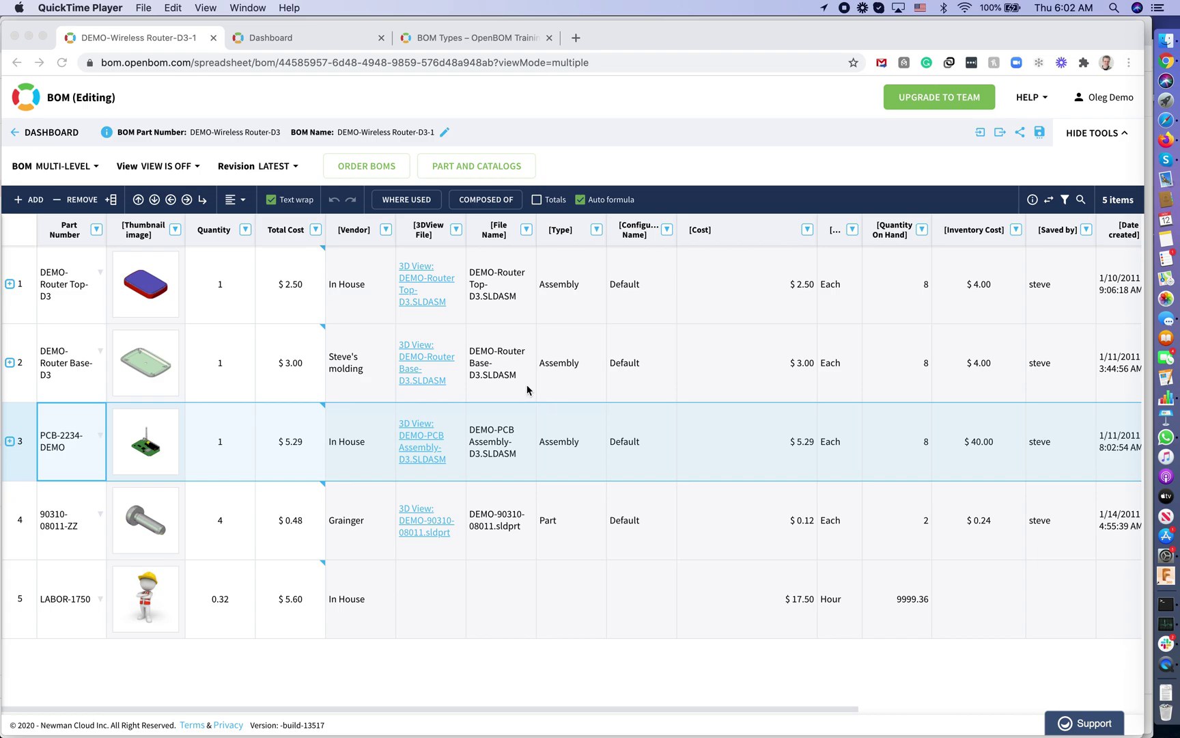
- Bring up the BOM Types help page comparing skateboard multi-level, single-level and flattened structures
{"action": "left_click", "coordinate": [455, 38]}
{"action": "left_click", "coordinate": [456, 37]}
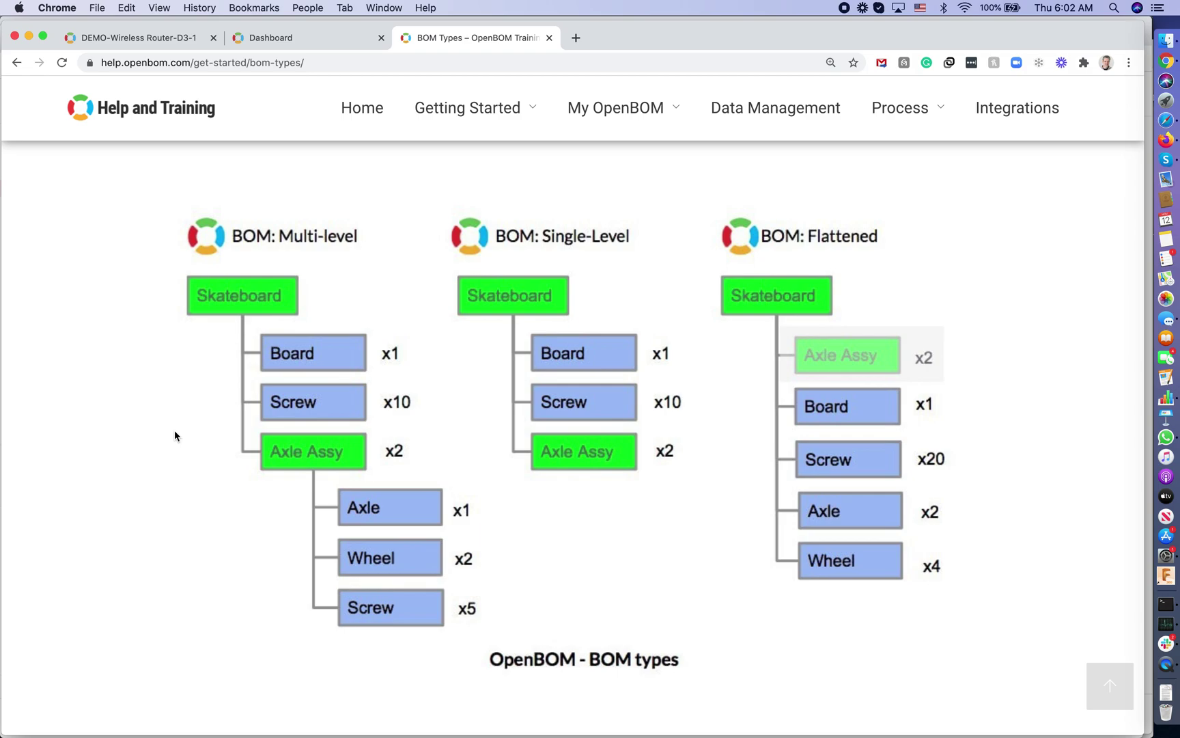
- Return to the Wireless Router BOM and expand DEMO-Router Top-D3 to show child parts 1.1–1.4
{"action": "left_click", "coordinate": [122, 39]}
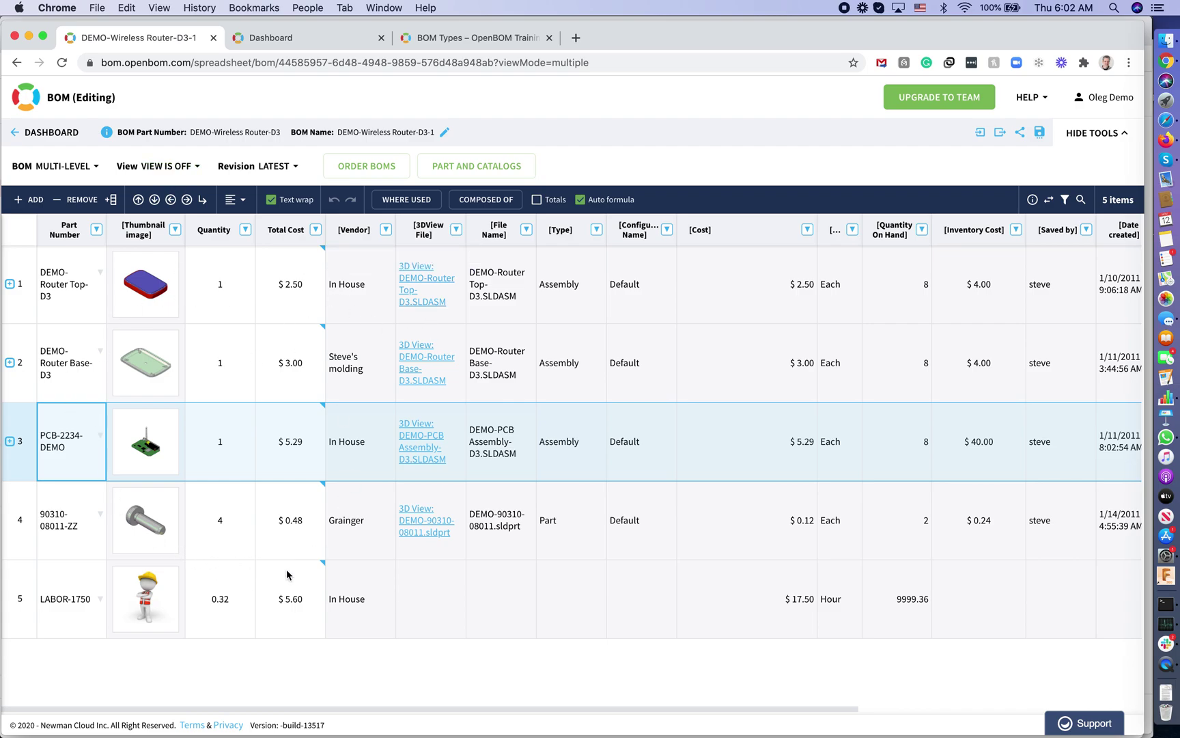
{"action": "mouse_move", "coordinate": [288, 392]}
{"action": "left_click", "coordinate": [13, 288]}
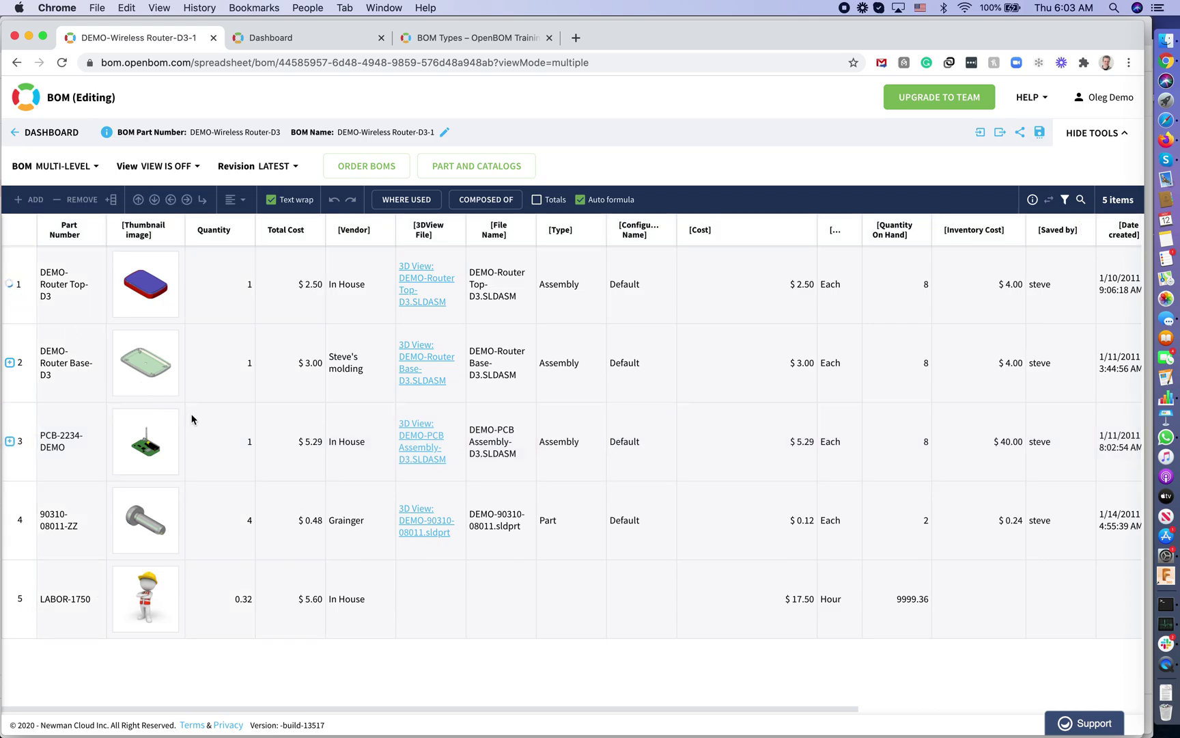
{"action": "scroll", "coordinate": [211, 447], "scroll_direction": "down", "scroll_amount": 5}
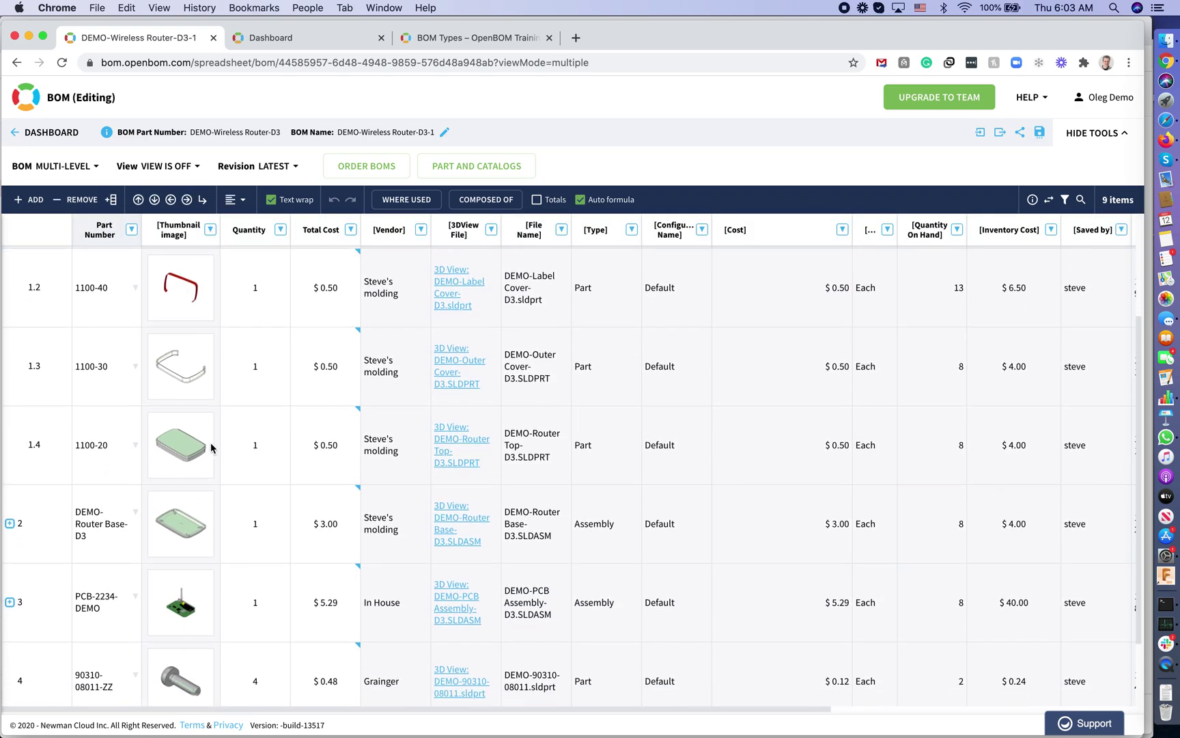
{"action": "scroll", "coordinate": [211, 447], "scroll_direction": "up", "scroll_amount": 5}
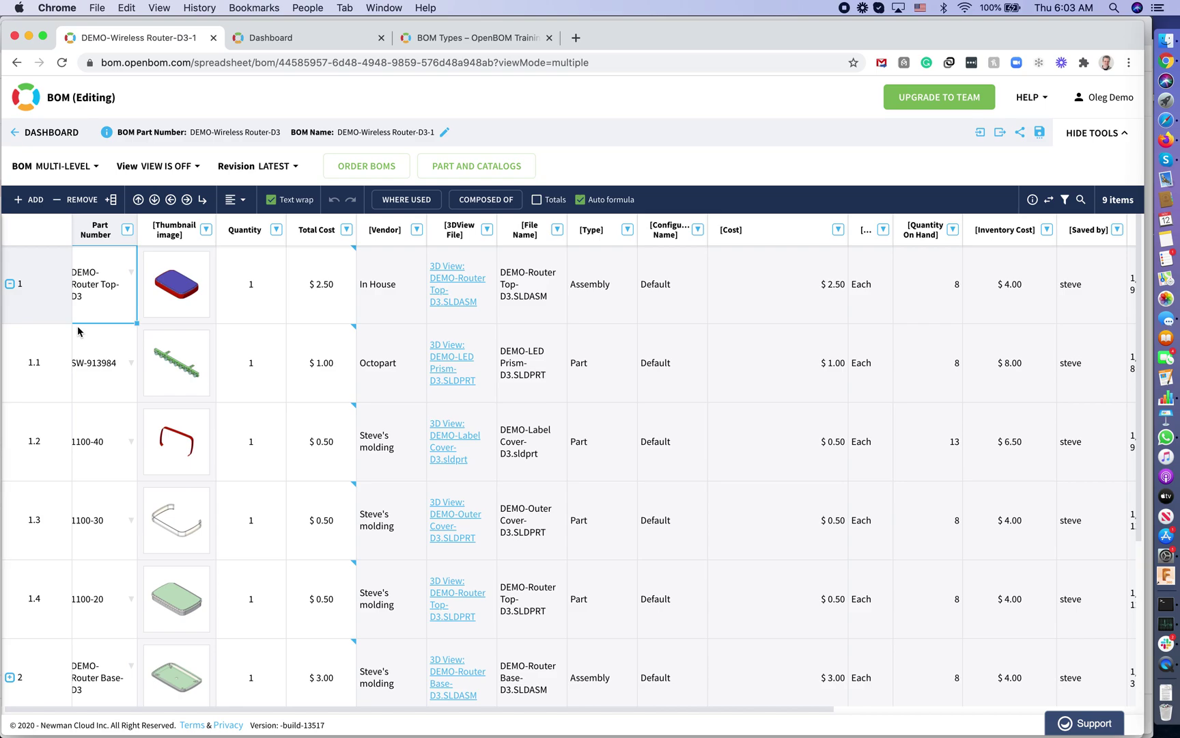
{"action": "scroll", "coordinate": [153, 345], "scroll_direction": "left", "scroll_amount": 1}
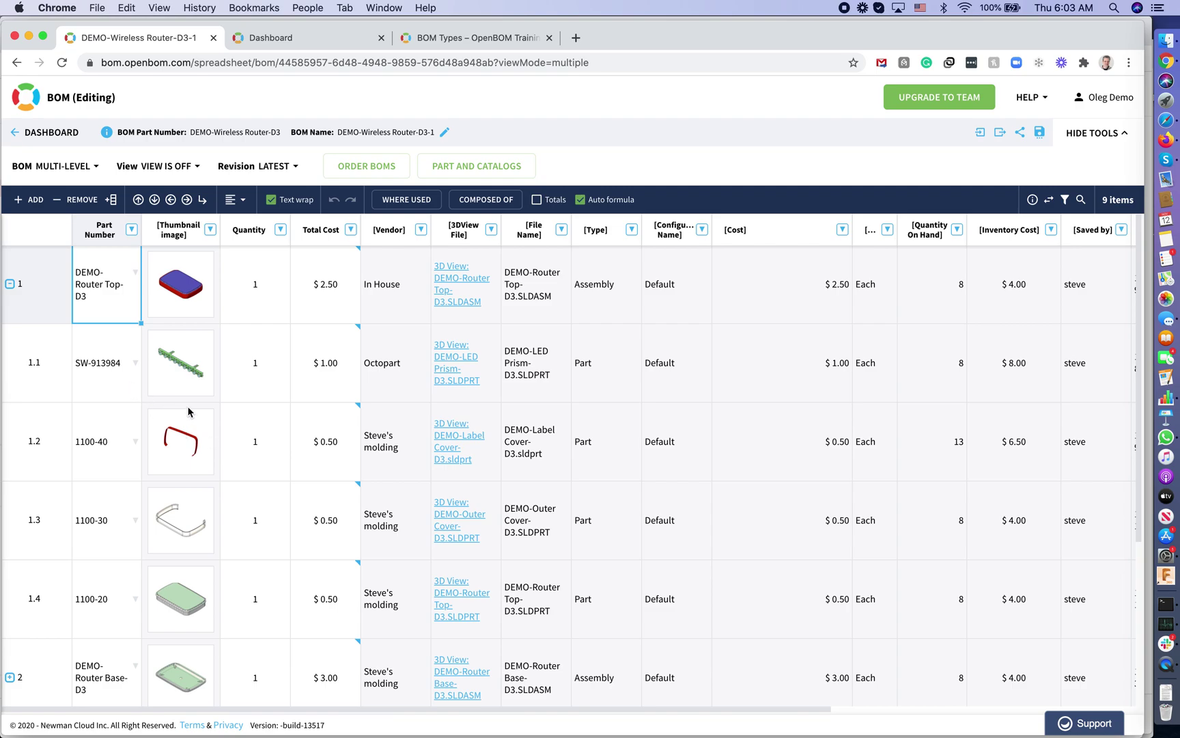
{"action": "left_click", "coordinate": [11, 291]}
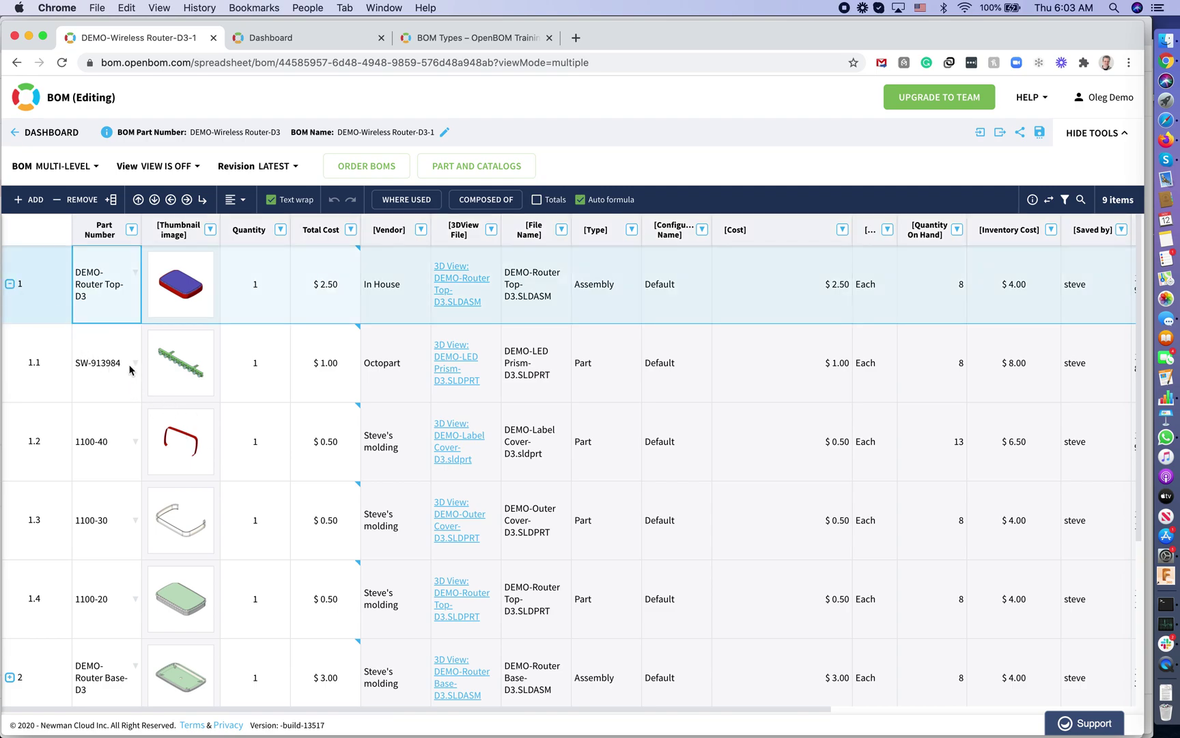
- Collapse DEMO-Router Top-D3 and PCB-2234-DEMO so only top-level items 1–5 remain
{"action": "left_click", "coordinate": [11, 284]}
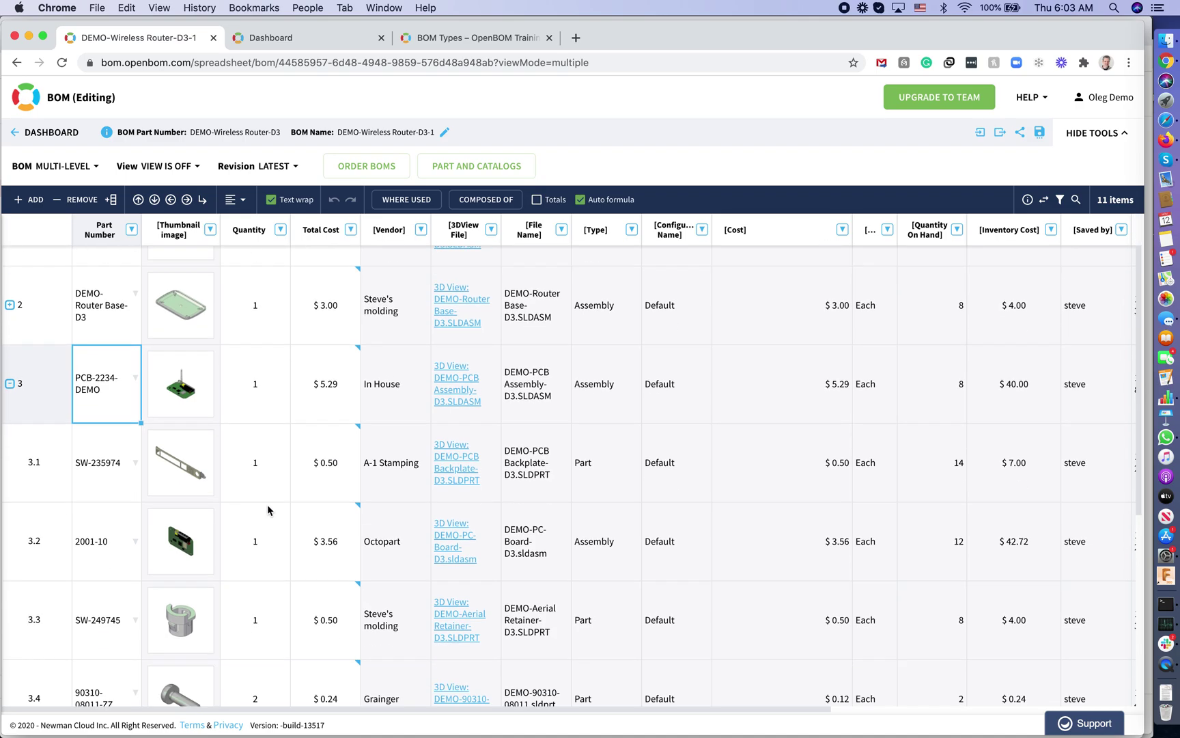
{"action": "scroll", "coordinate": [267, 509], "scroll_direction": "down", "scroll_amount": 4}
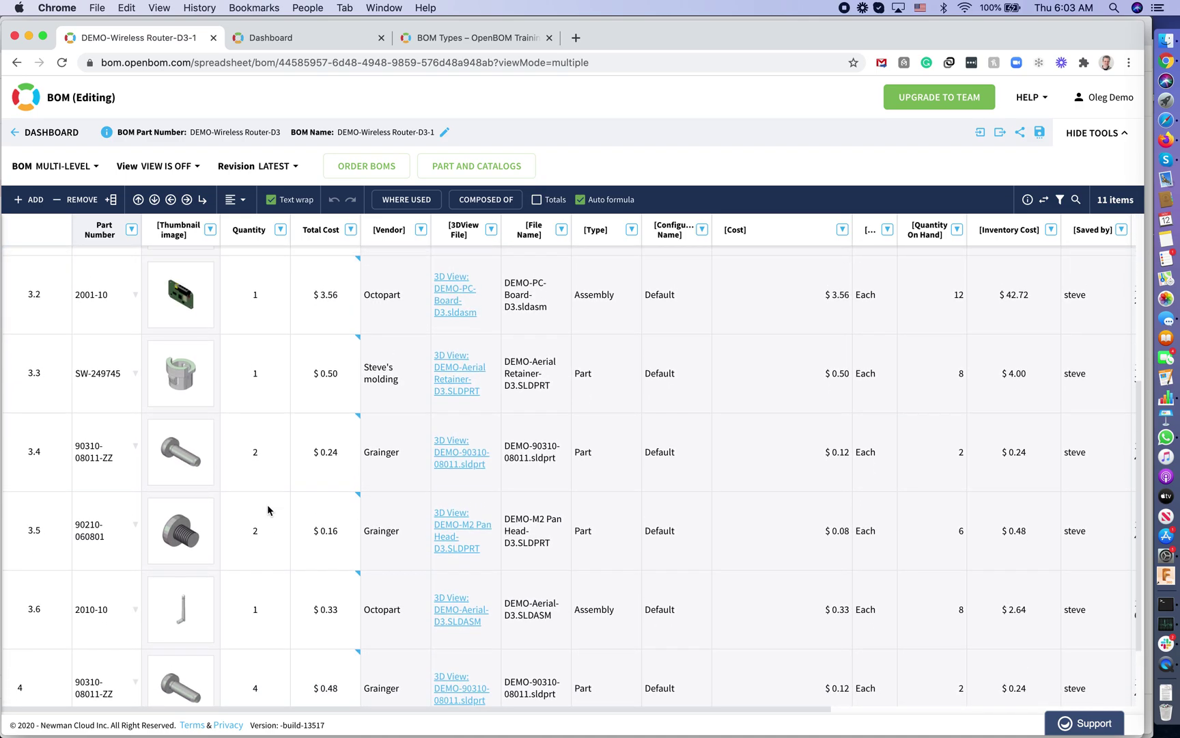
{"action": "scroll", "coordinate": [267, 509], "scroll_direction": "up", "scroll_amount": 4}
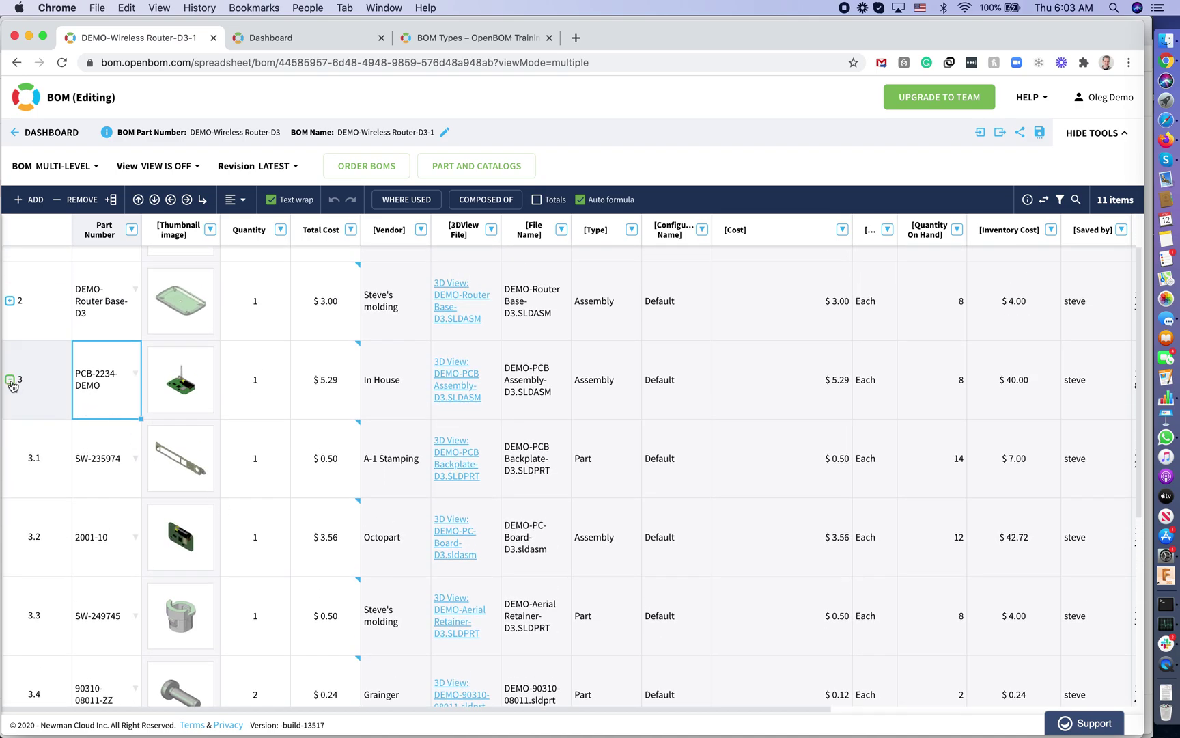
{"action": "left_click", "coordinate": [9, 379]}
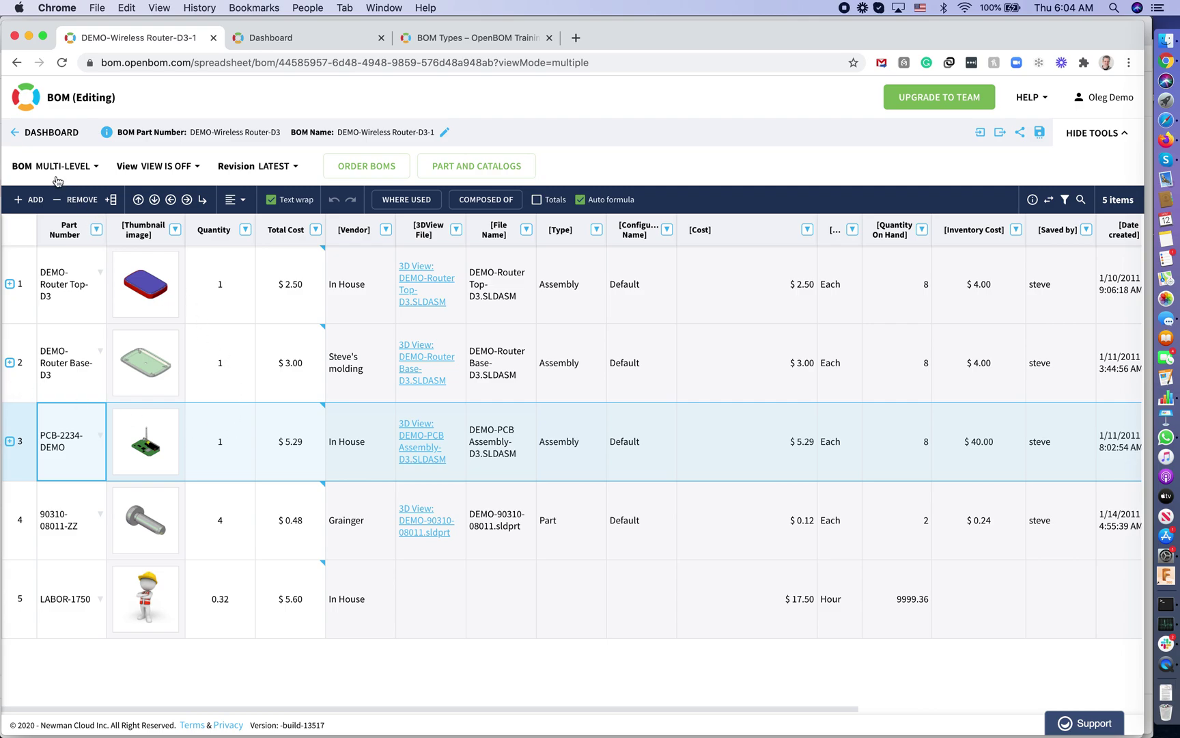
- Switch the BOM to Single Level and open DEMO-Router Base-D3's composed-of sub-BOM
{"action": "left_click", "coordinate": [83, 166]}
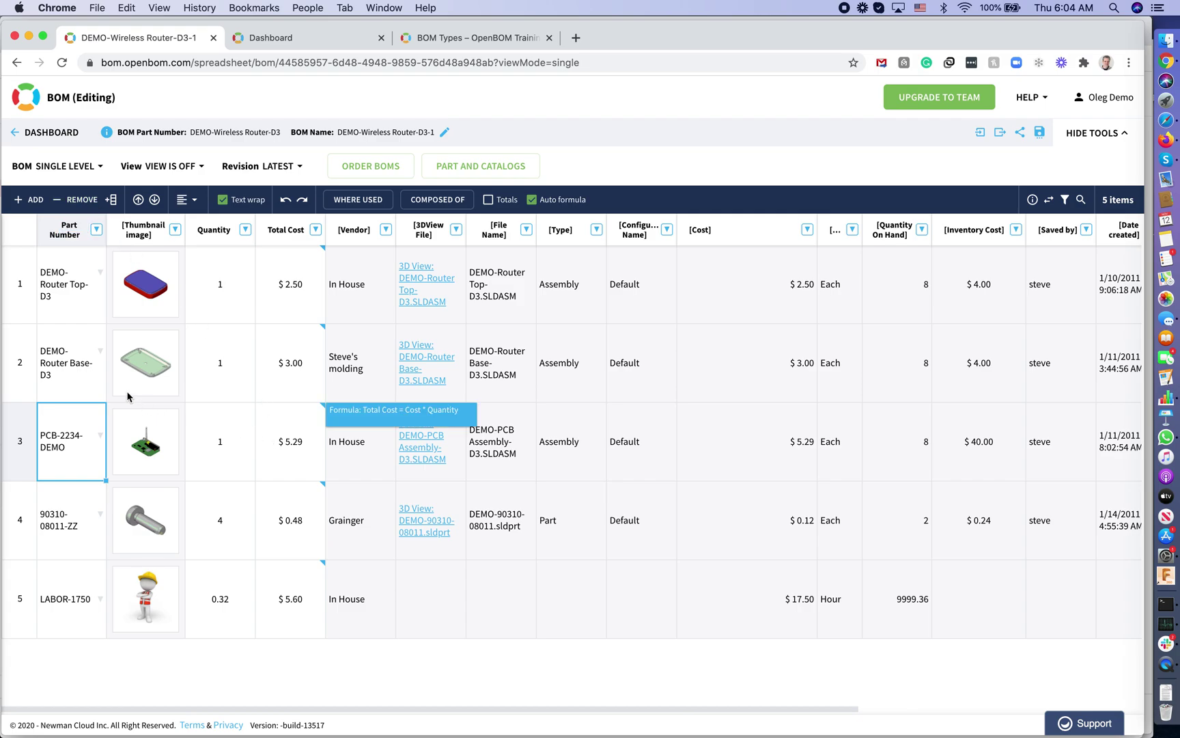
{"action": "left_click", "coordinate": [85, 375]}
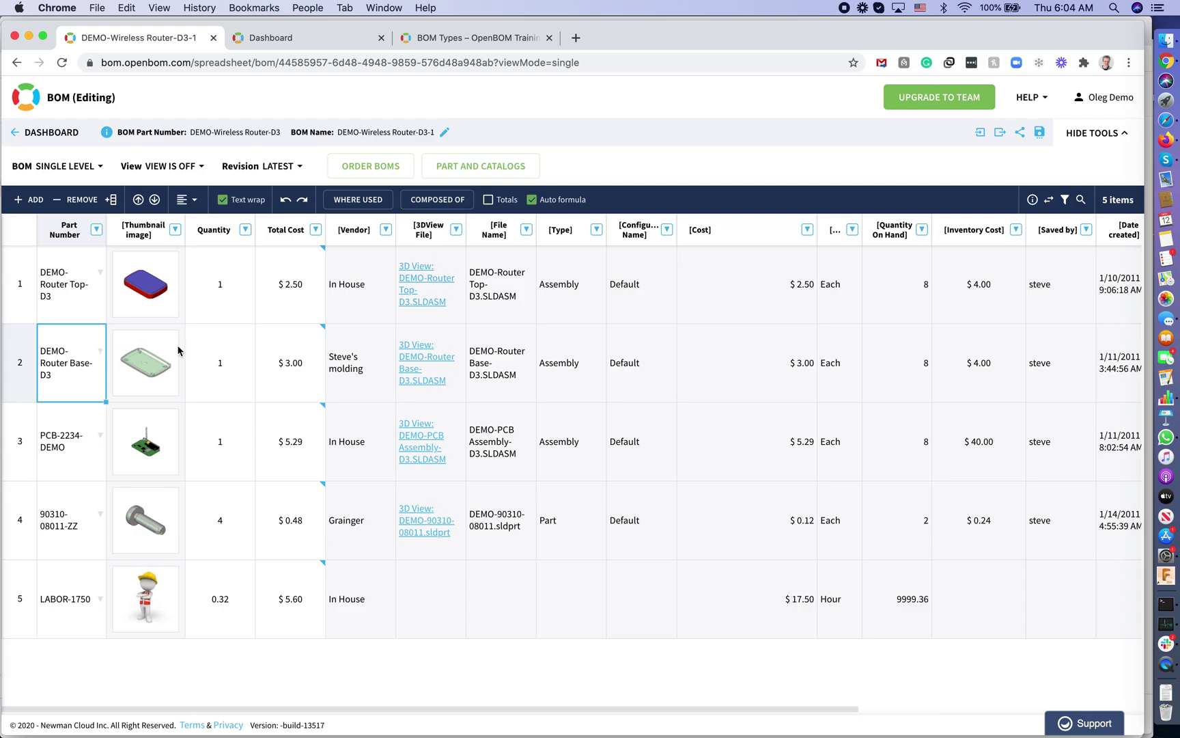
{"action": "left_click", "coordinate": [426, 204]}
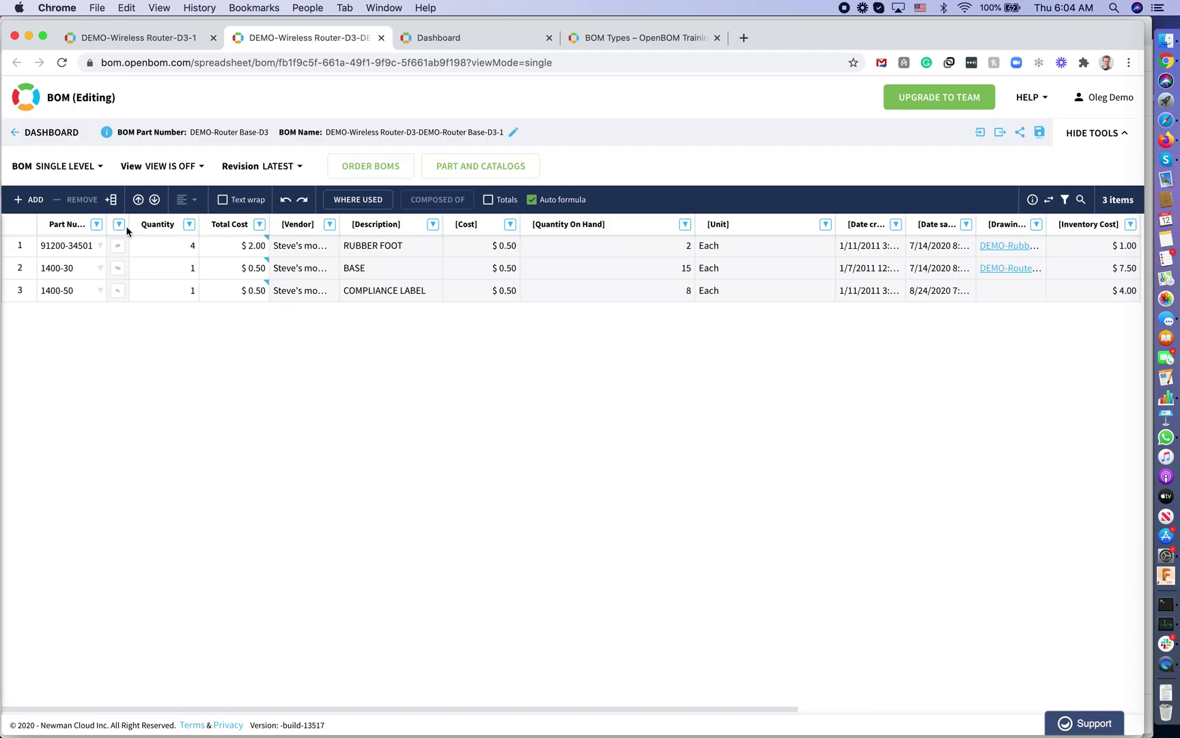
- Widen the Thumbnail column in the Router Base sub-BOM, then return to the Wireless Router BOM
{"action": "left_click", "coordinate": [121, 248]}
{"action": "left_click_drag", "start_coordinate": [129, 229], "coordinate": [158, 247]}
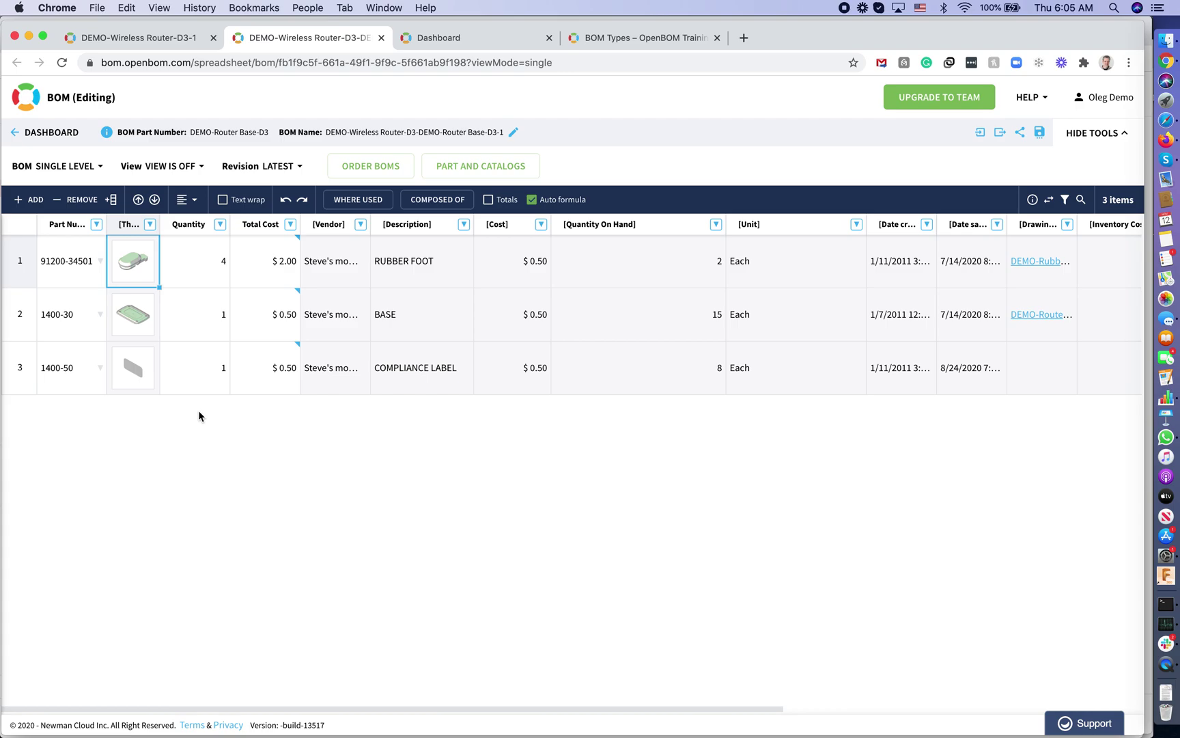
{"action": "left_click", "coordinate": [142, 39]}
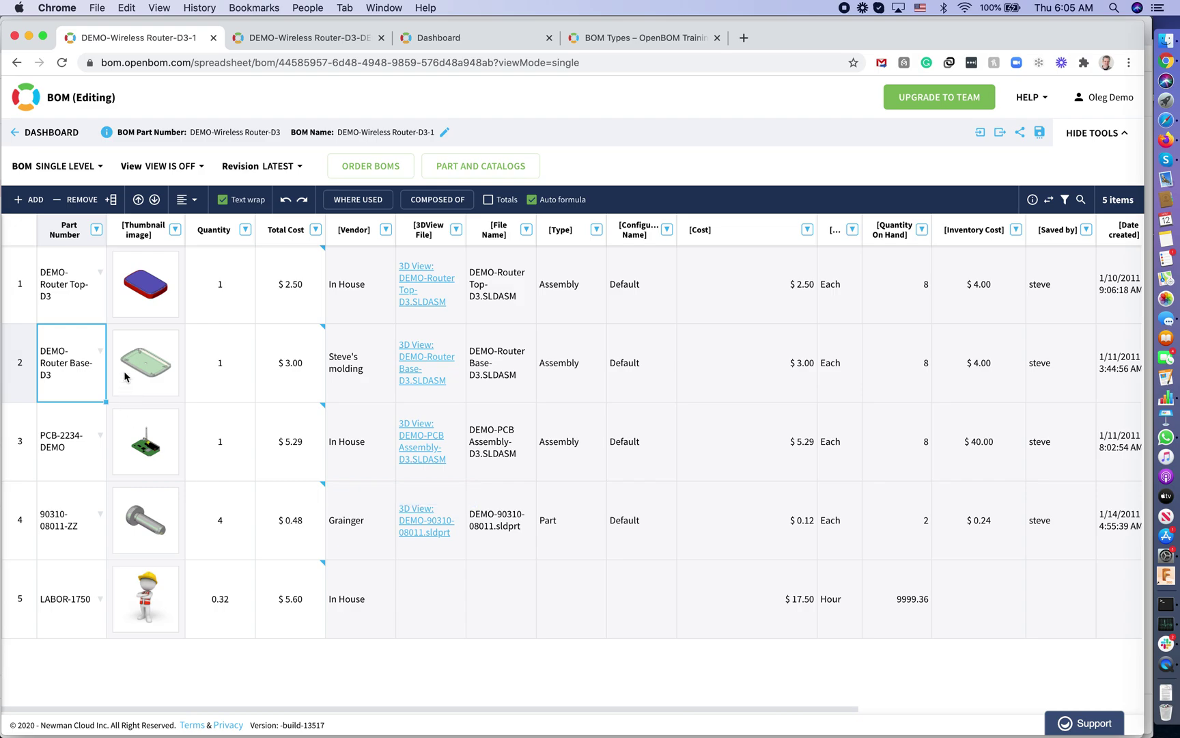
- Switch to Multi-Level view and expand PCB-2234-DEMO to reveal child parts 3.1–3.6
{"action": "left_click", "coordinate": [62, 167]}
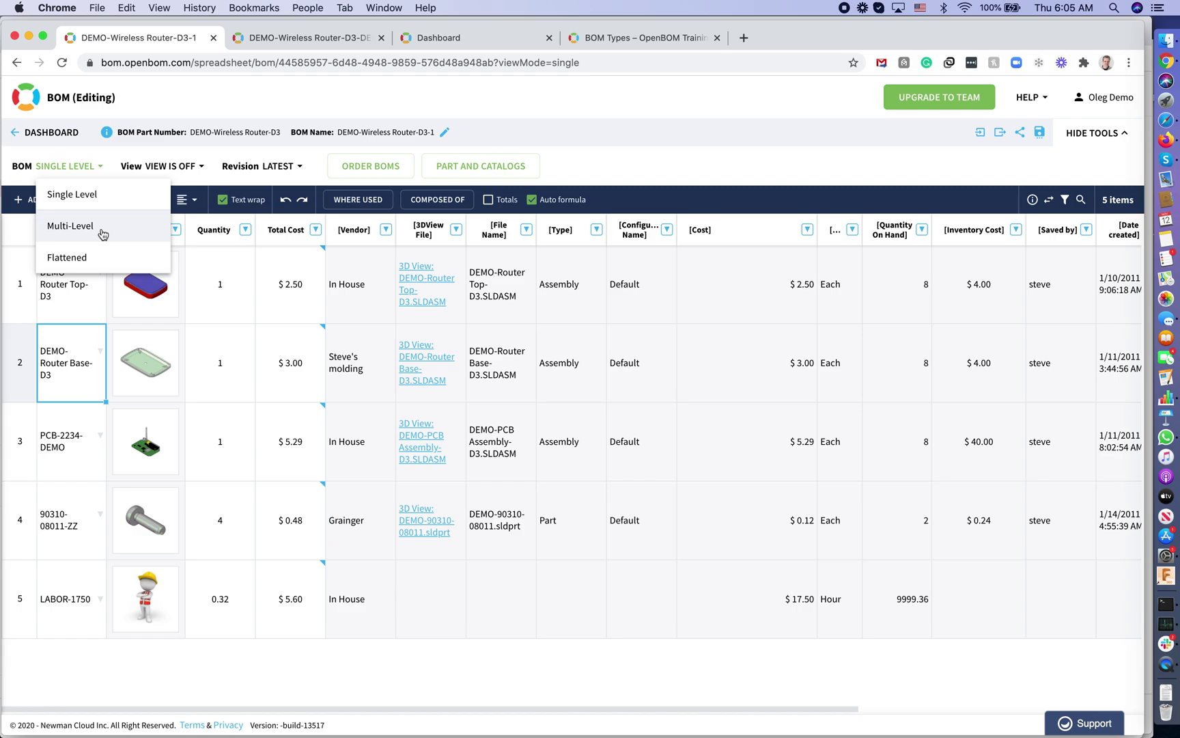
{"action": "left_click", "coordinate": [102, 233]}
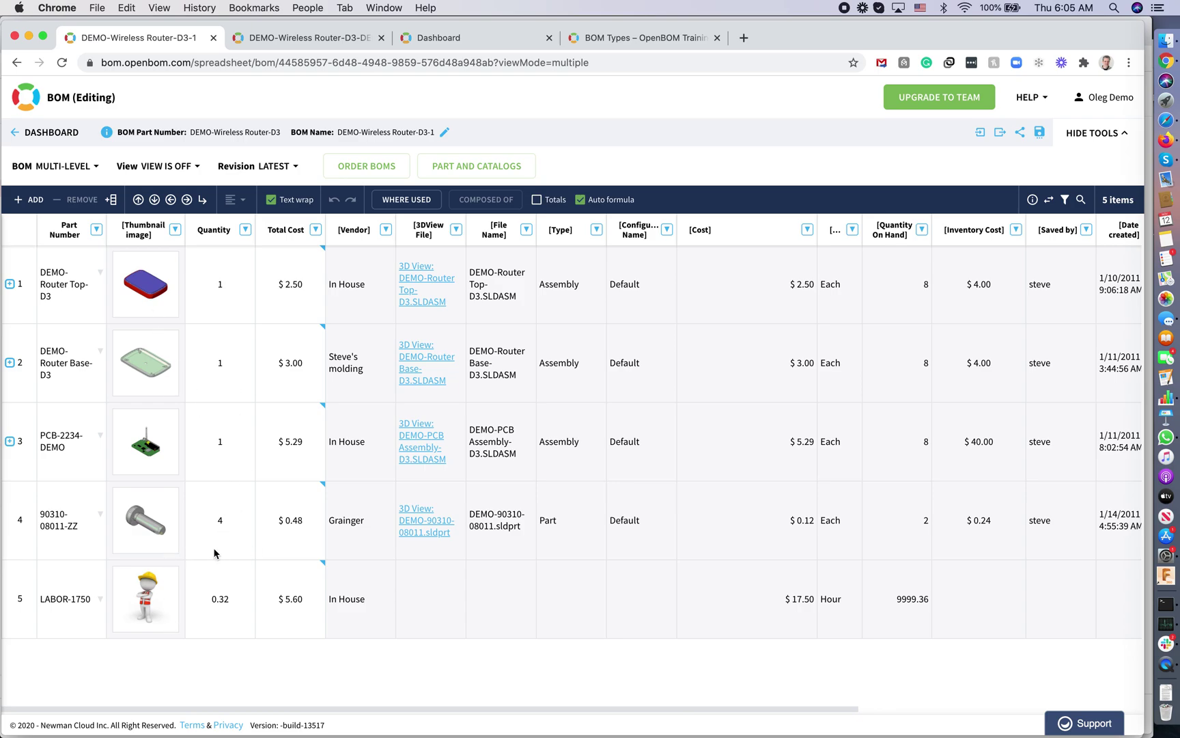
{"action": "left_click", "coordinate": [82, 541]}
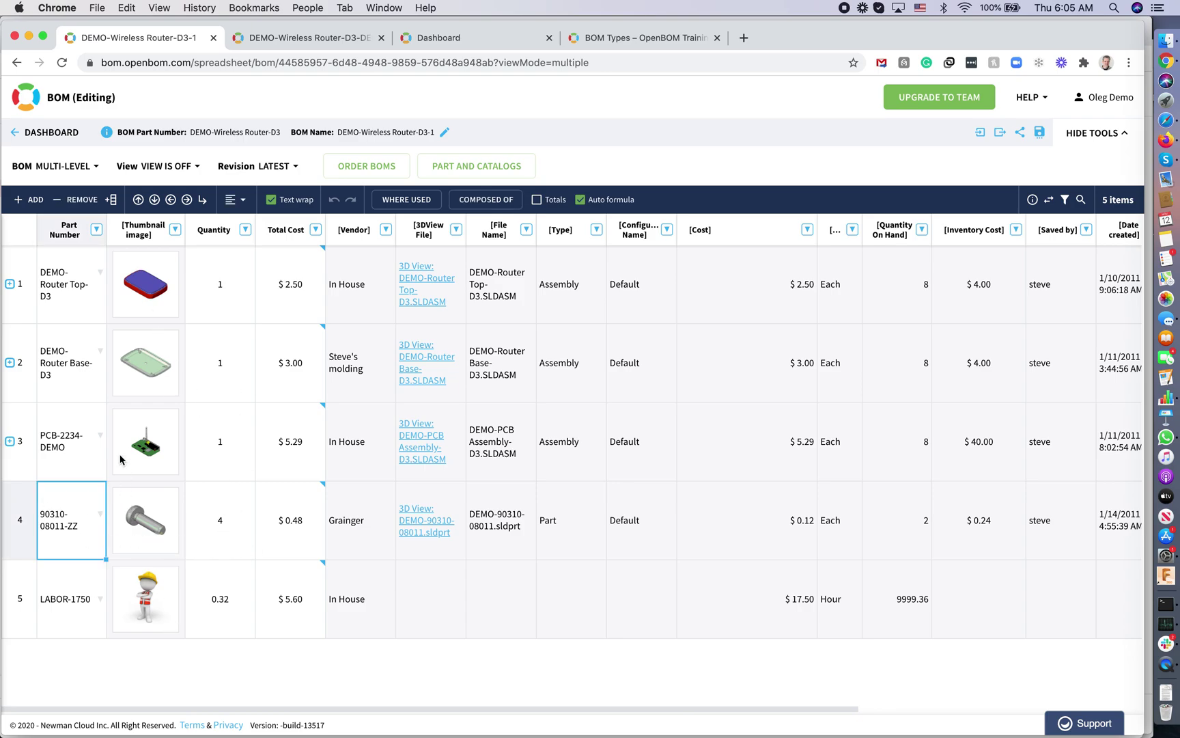
{"action": "left_click", "coordinate": [10, 440]}
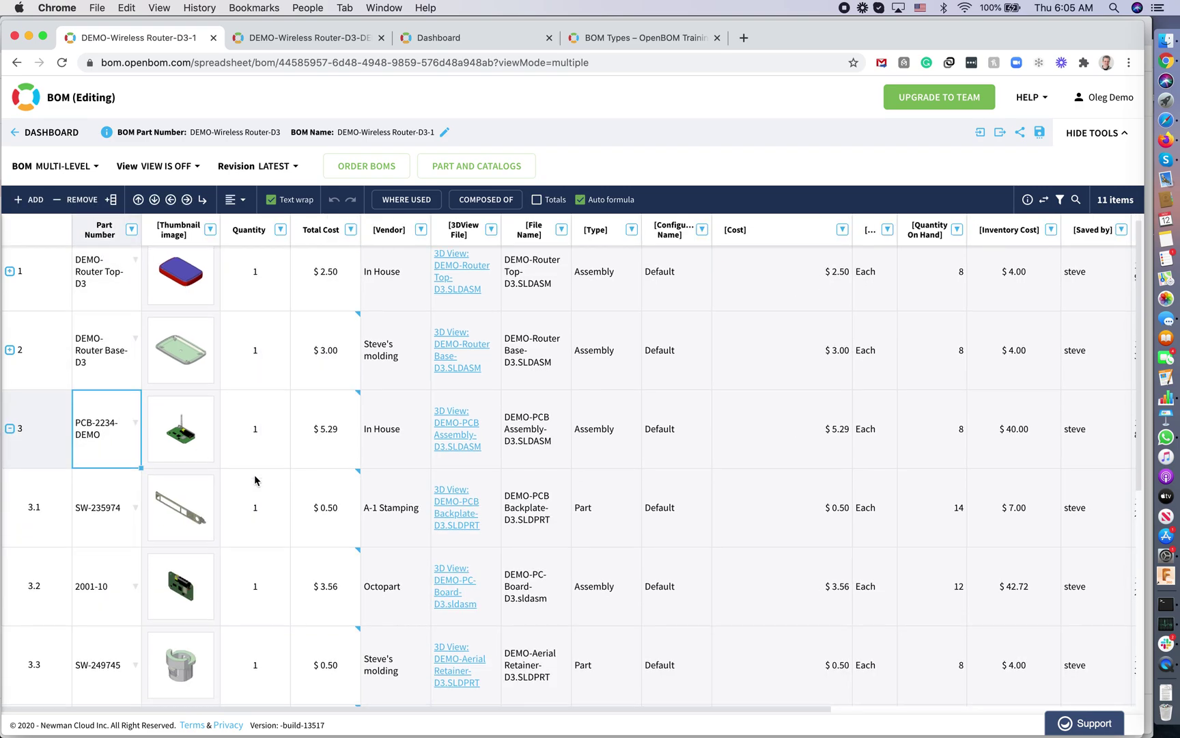
{"action": "scroll", "coordinate": [256, 479], "scroll_direction": "down", "scroll_amount": 5}
{"action": "left_click", "coordinate": [127, 448]}
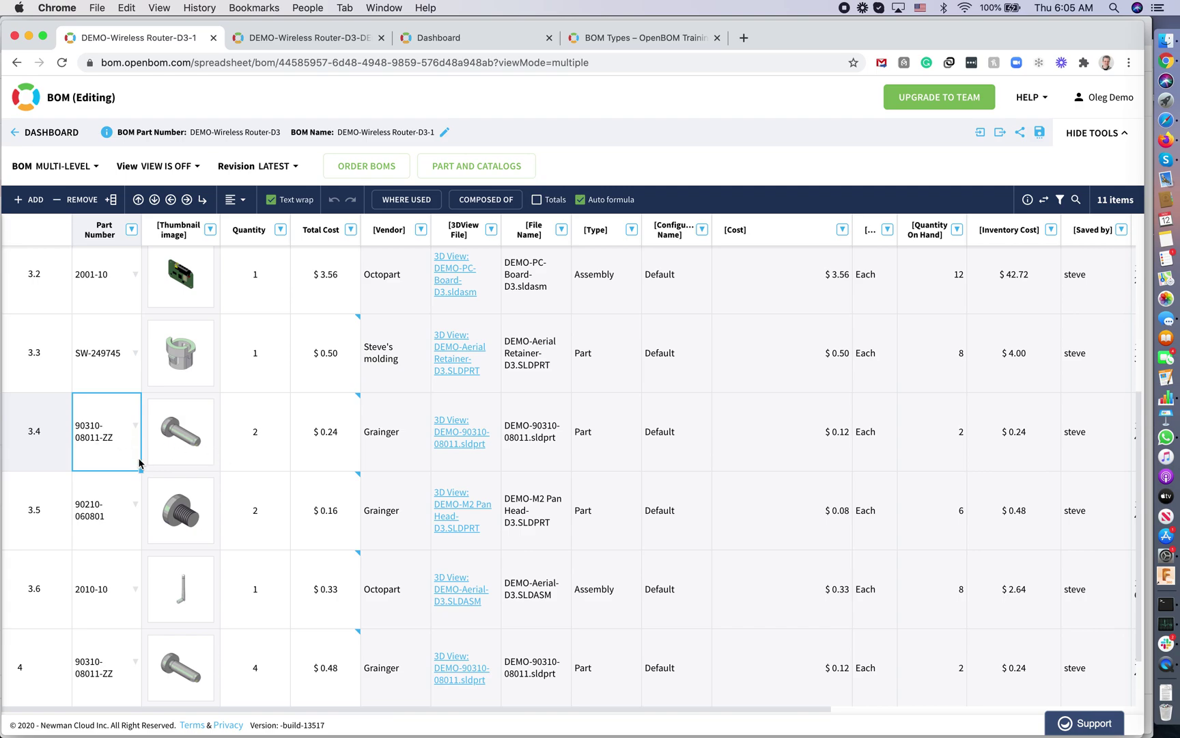
{"action": "left_click", "coordinate": [93, 169]}
{"action": "left_click", "coordinate": [99, 267]}
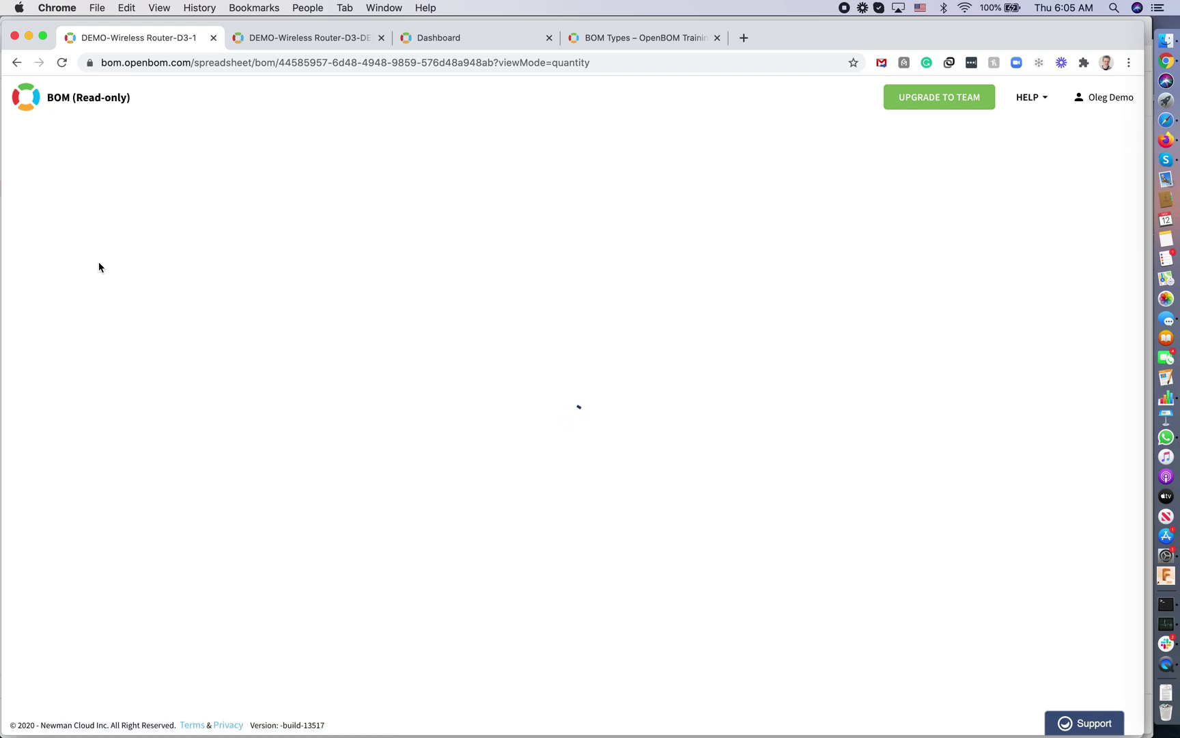
{"action": "scroll", "coordinate": [207, 374], "scroll_direction": "up", "scroll_amount": 5}
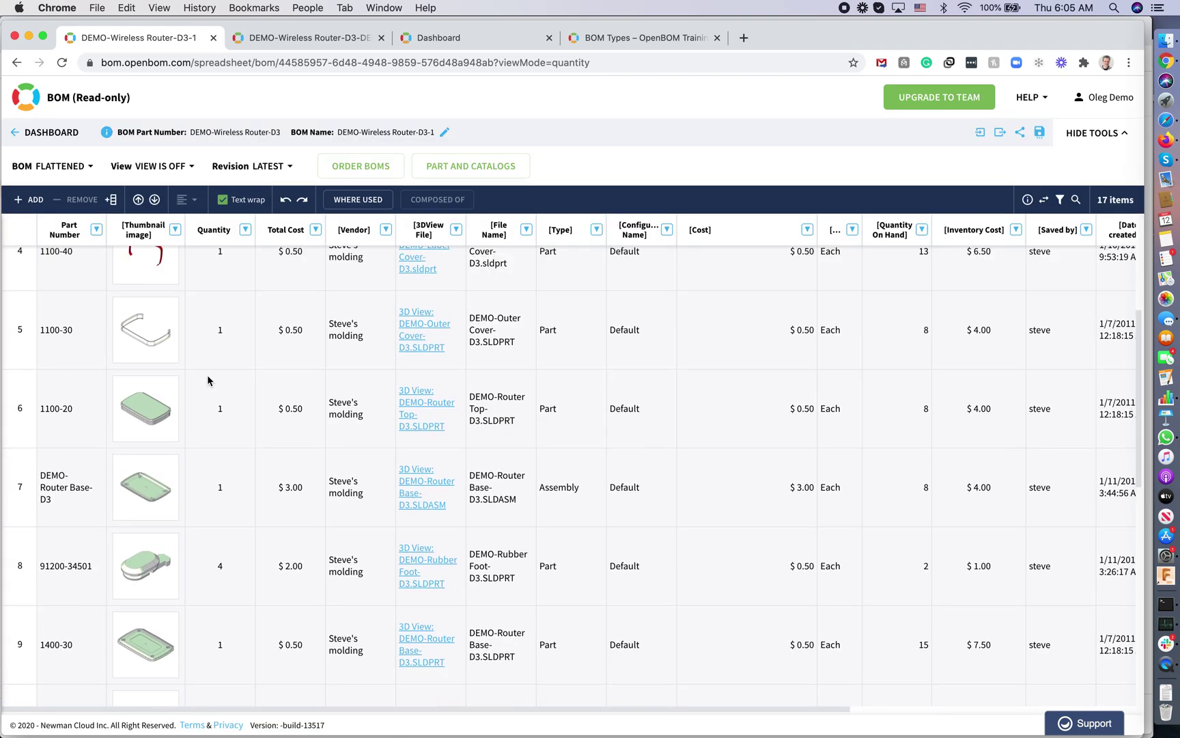
{"action": "scroll", "coordinate": [208, 381], "scroll_direction": "up", "scroll_amount": 2}
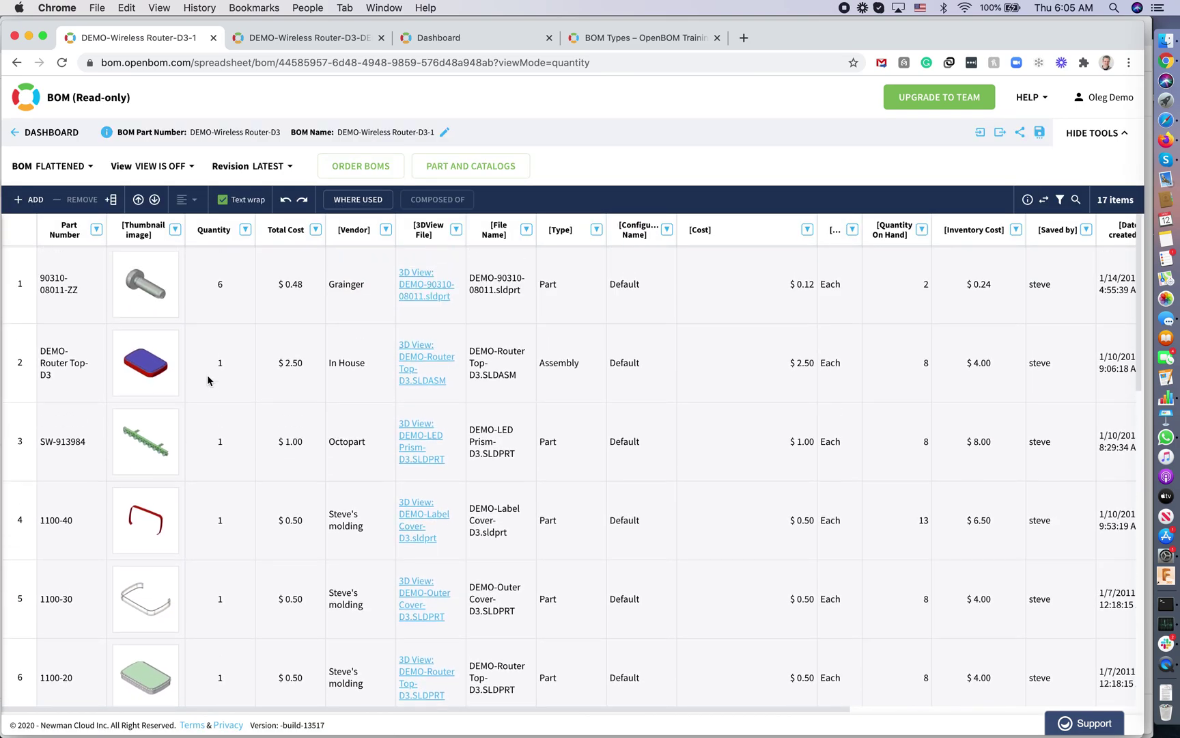
{"action": "left_click", "coordinate": [226, 294]}
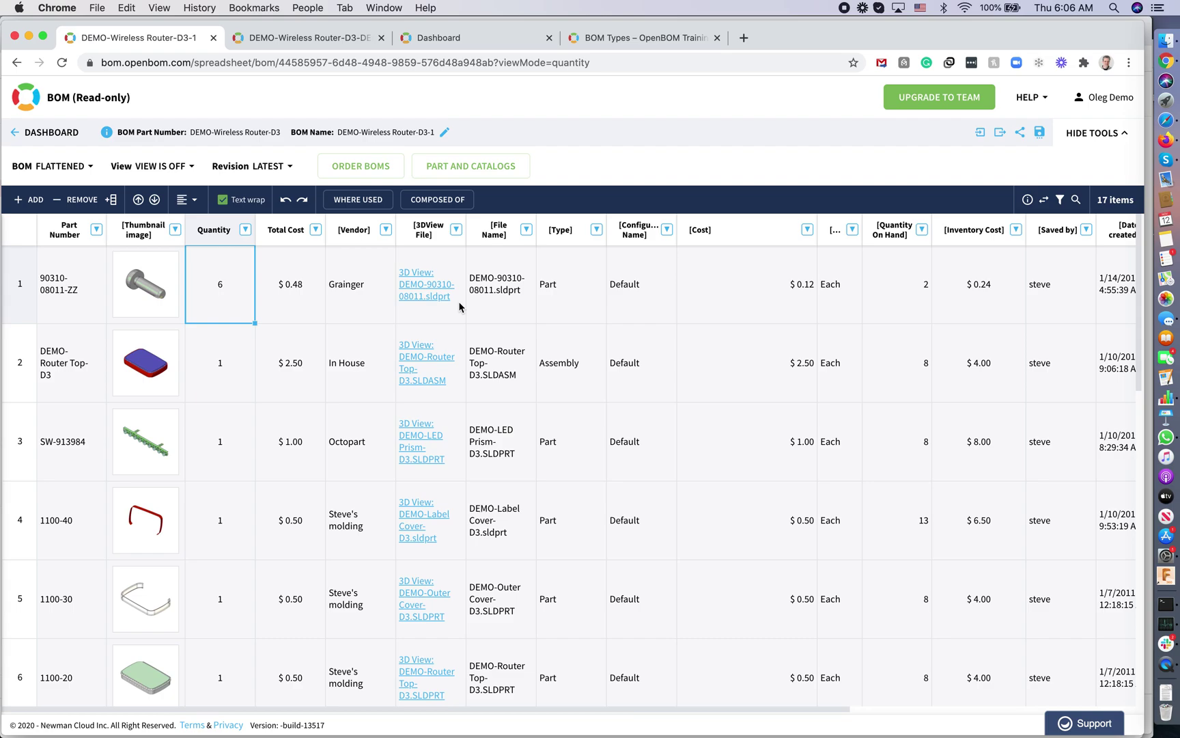
{"action": "left_click", "coordinate": [445, 36]}
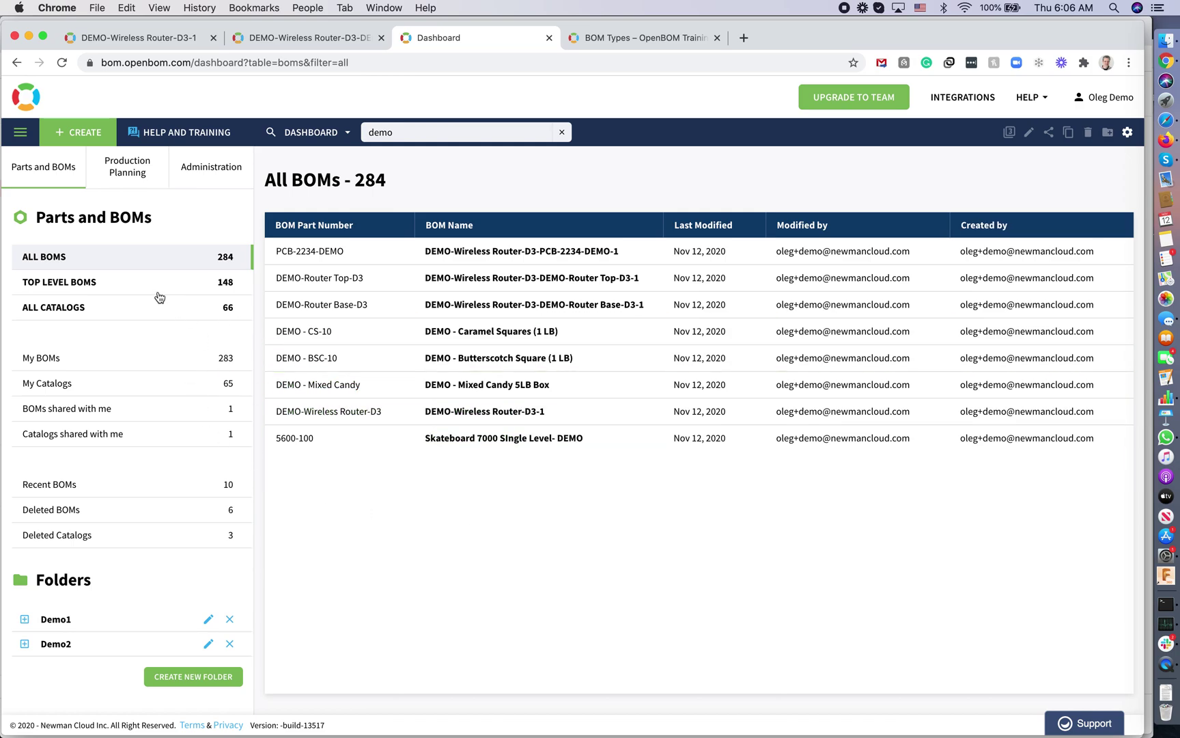
- Put the Wireless Router BOM back in Multi-Level view with PCB-2234-DEMO collapsed, then open the dashboard
{"action": "left_click_drag", "start_coordinate": [308, 277], "coordinate": [328, 236]}
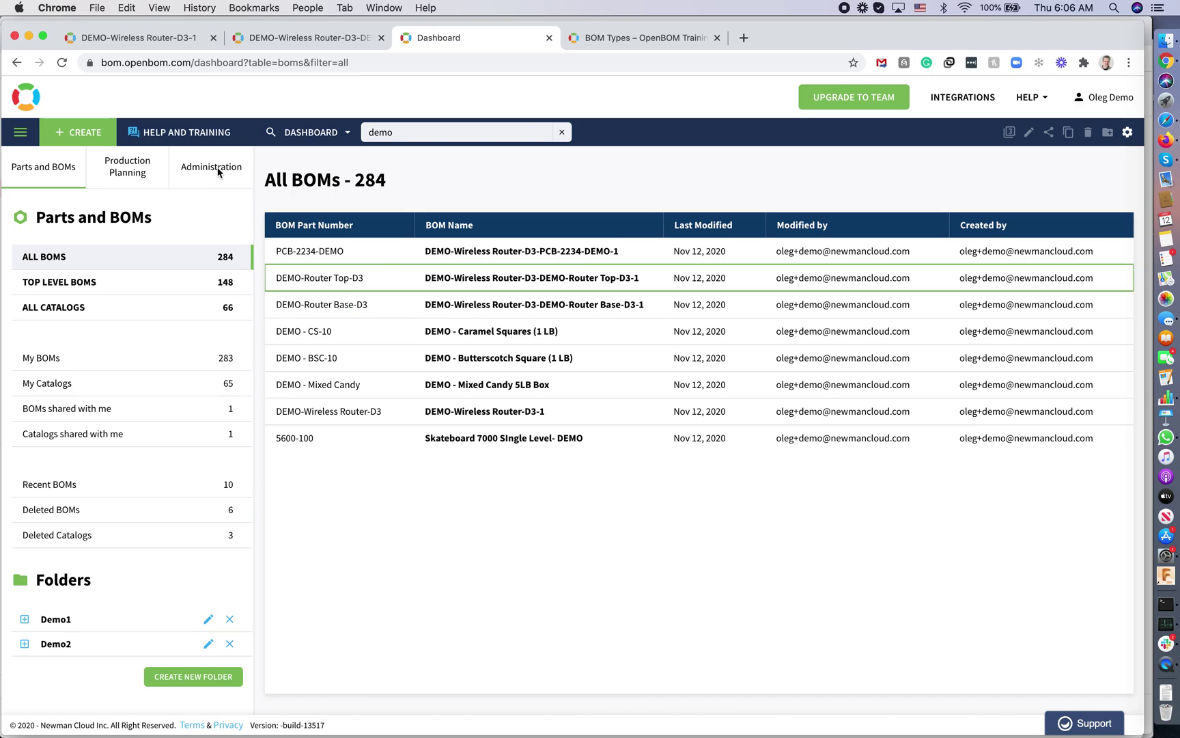
{"action": "left_click", "coordinate": [145, 45]}
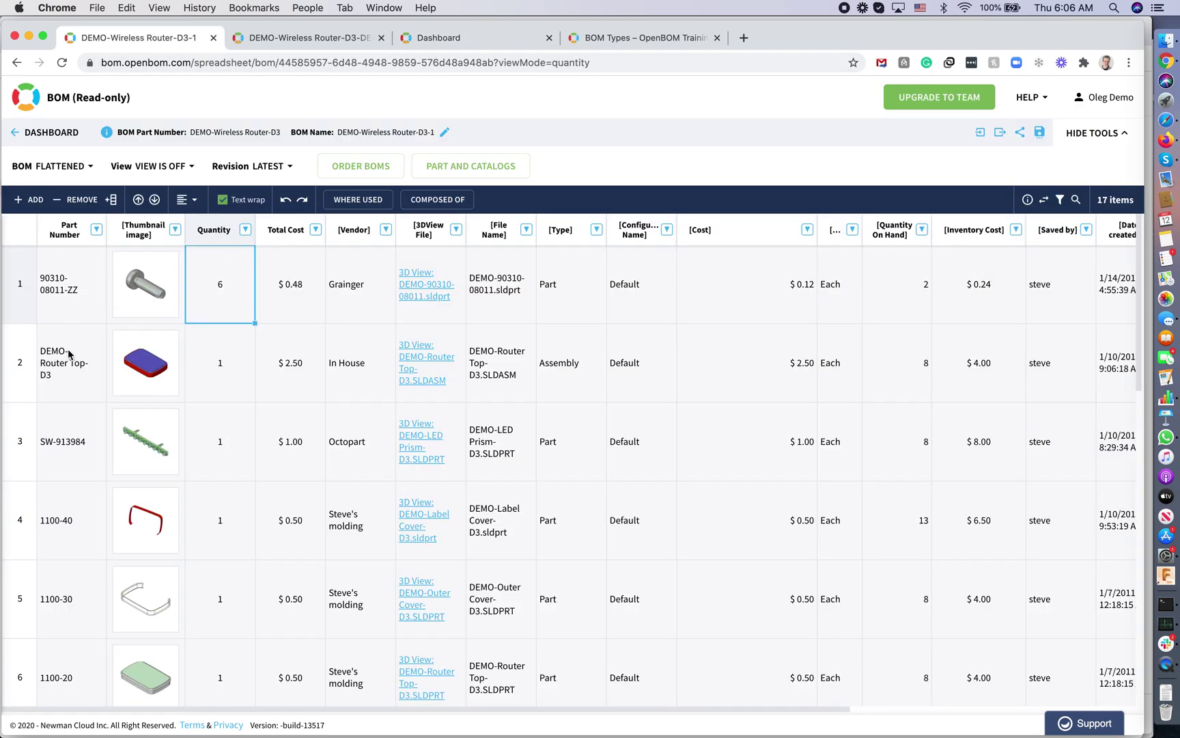
{"action": "right_click", "coordinate": [76, 389]}
{"action": "left_click", "coordinate": [72, 166]}
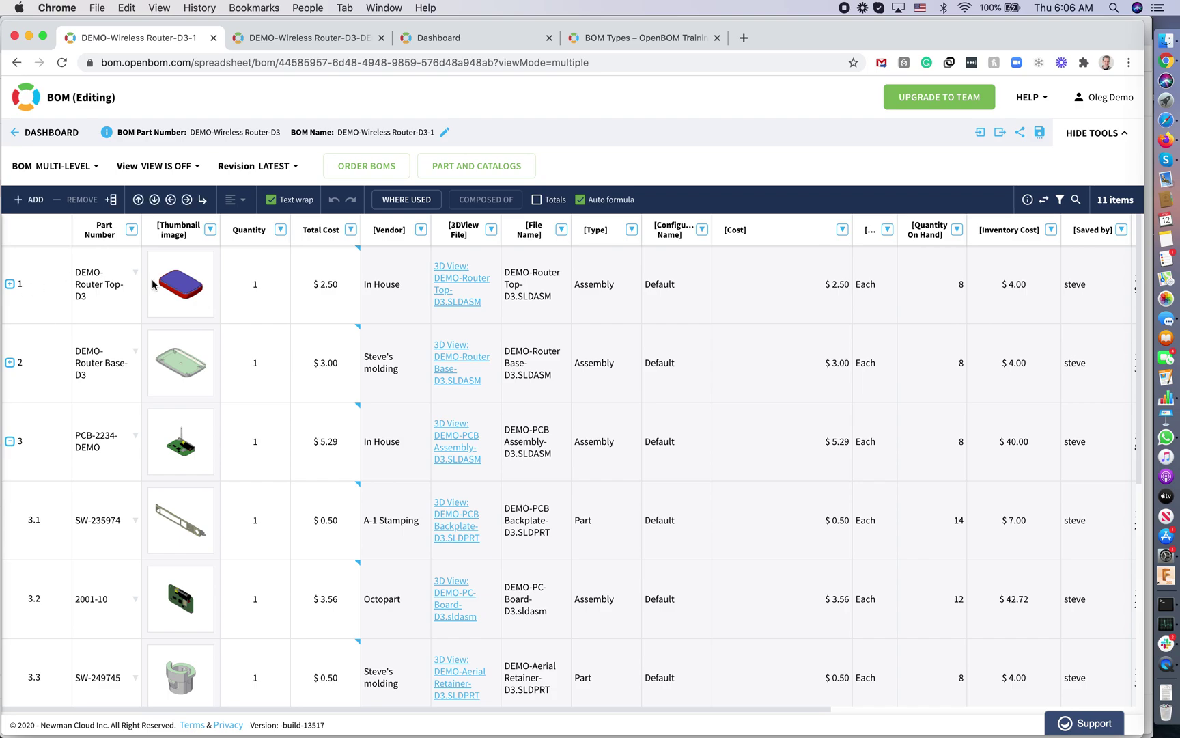
{"action": "left_click", "coordinate": [9, 440]}
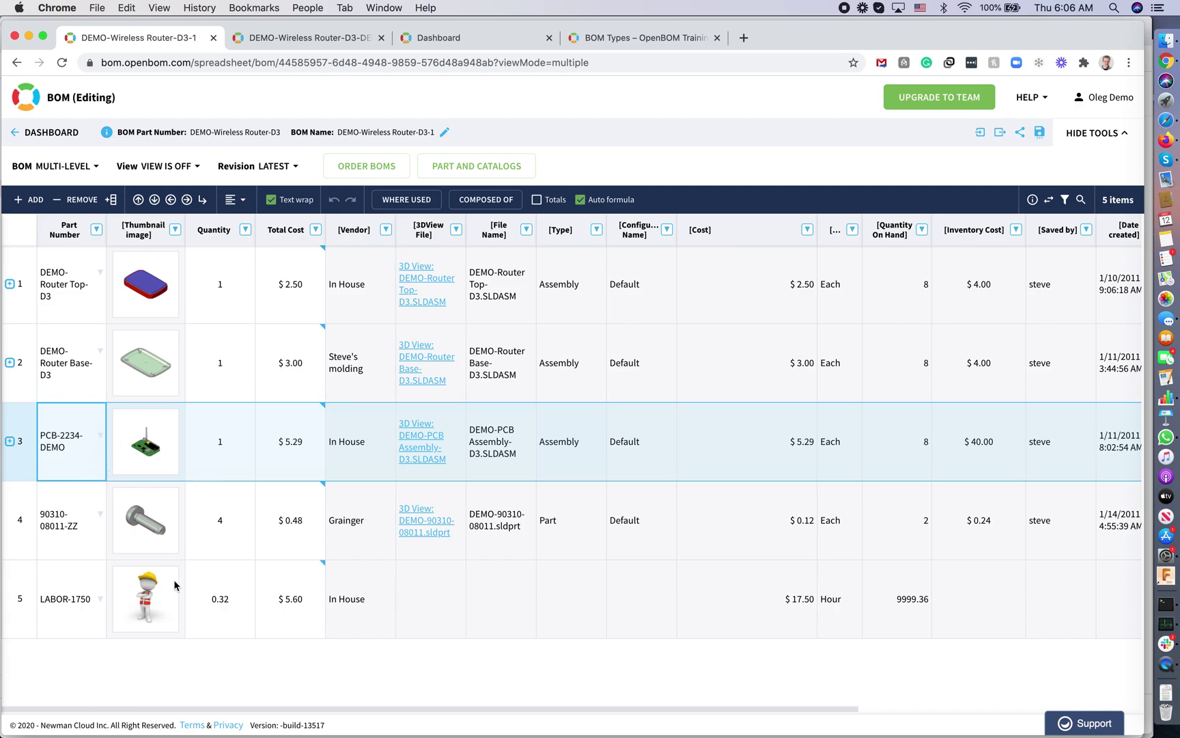
{"action": "left_click", "coordinate": [452, 40]}
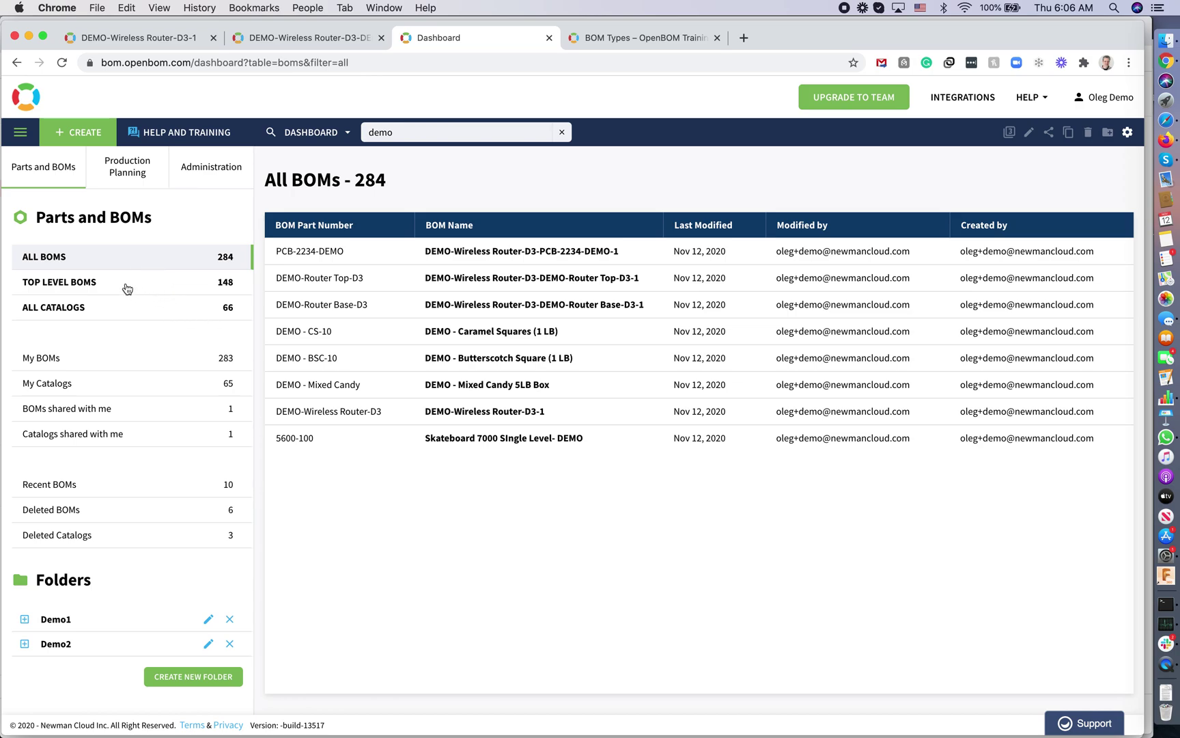
- Filter the dashboard to Top Level BOMs (148), then return to the BOM Types help page
{"action": "left_click", "coordinate": [127, 289]}
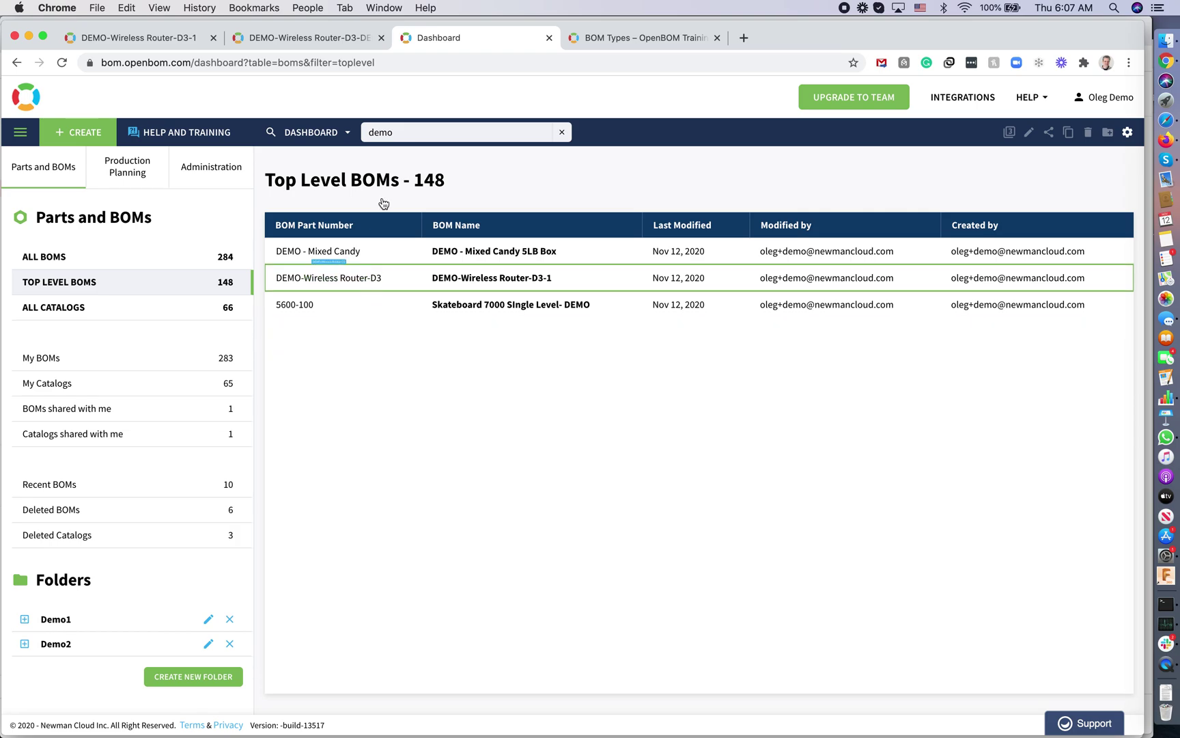
{"action": "left_click", "coordinate": [628, 39]}
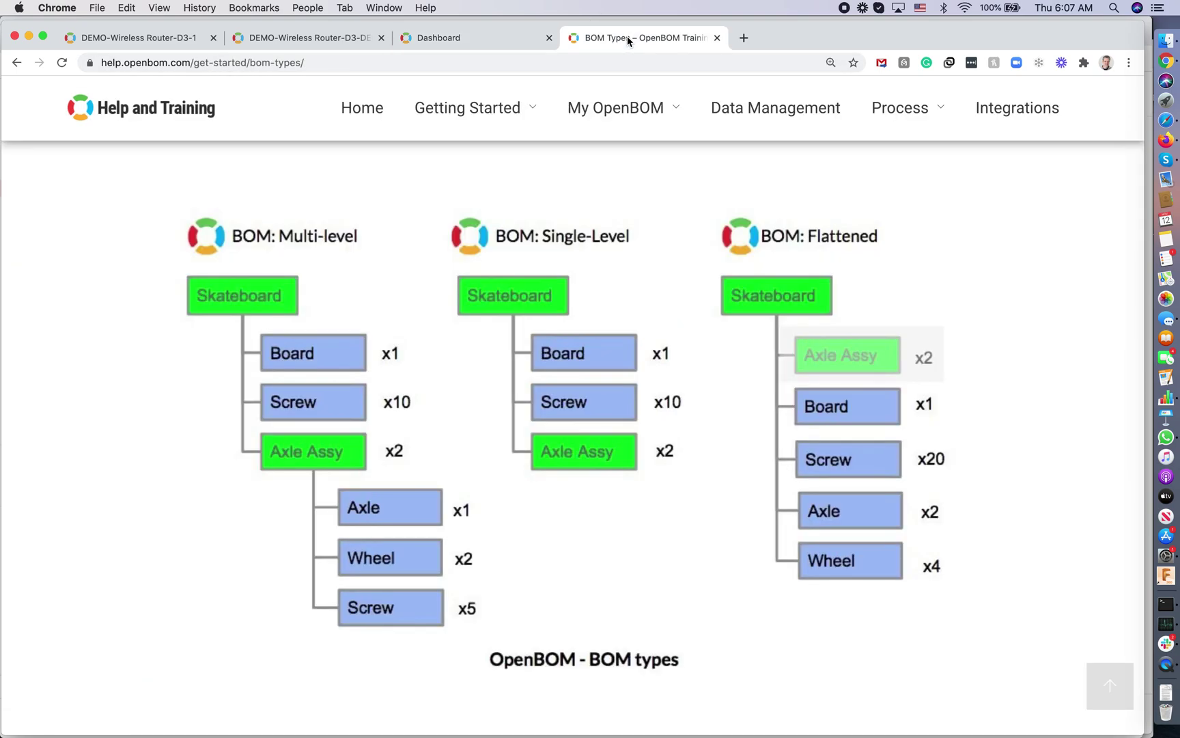